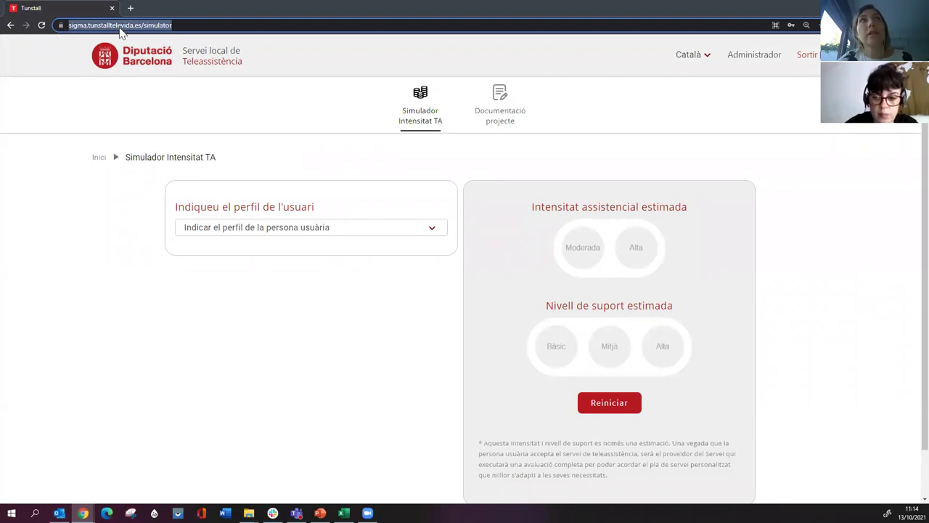
click(188, 25)
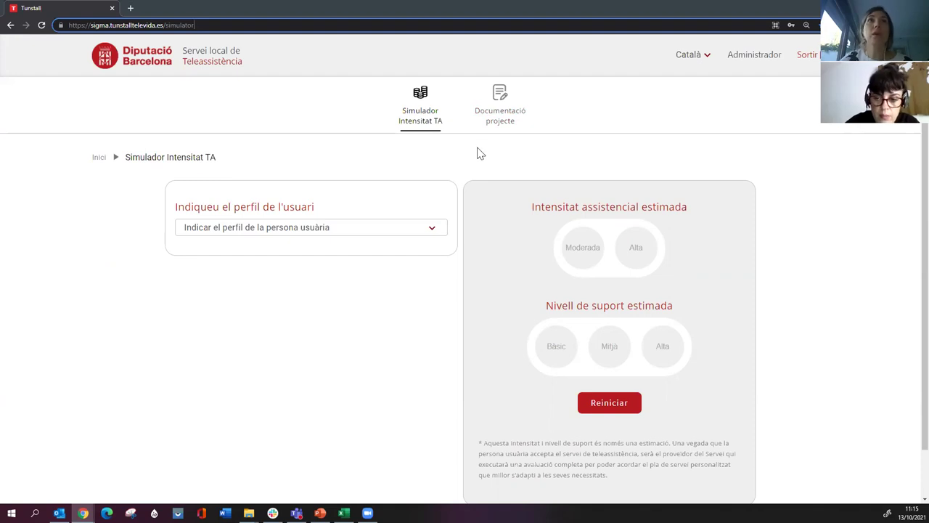
scroll(477, 155, down, 2)
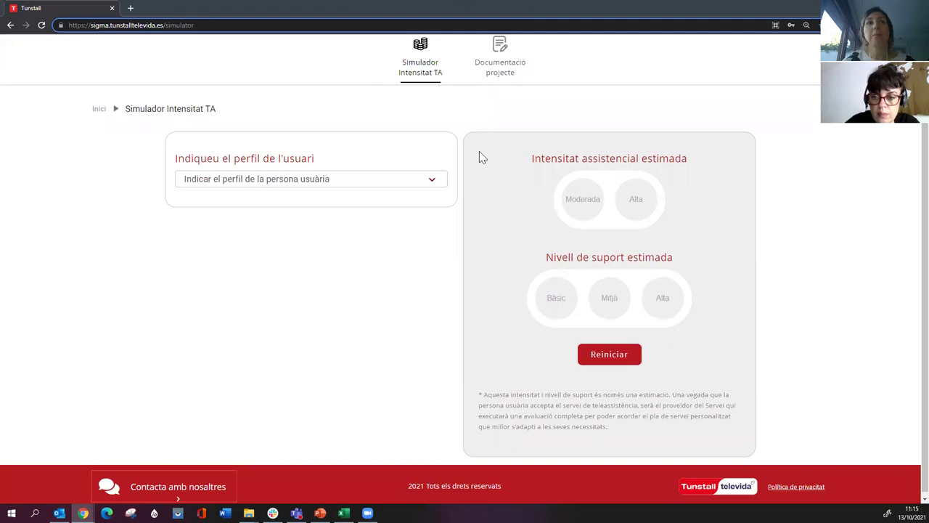
scroll(440, 210, up, 2)
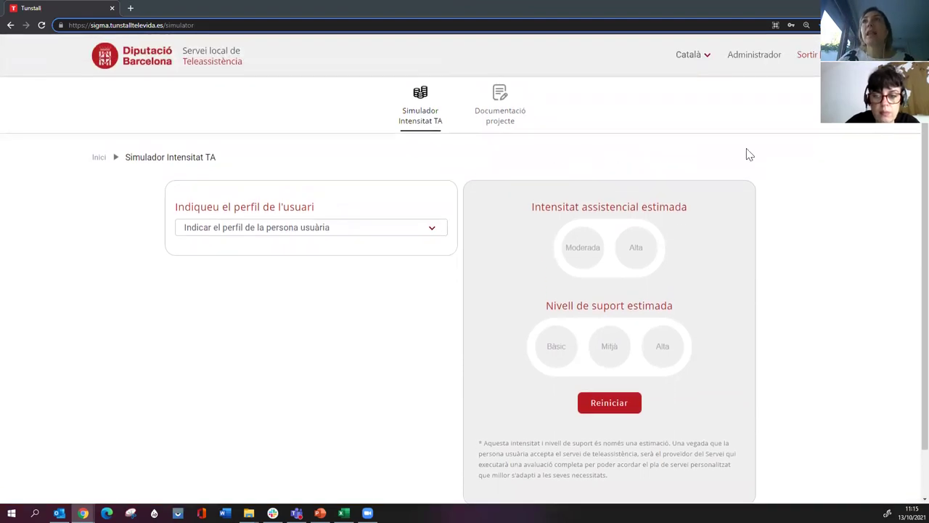
- Sign out of the portal and sign back in with the prefilled administrator credentials
click(809, 59)
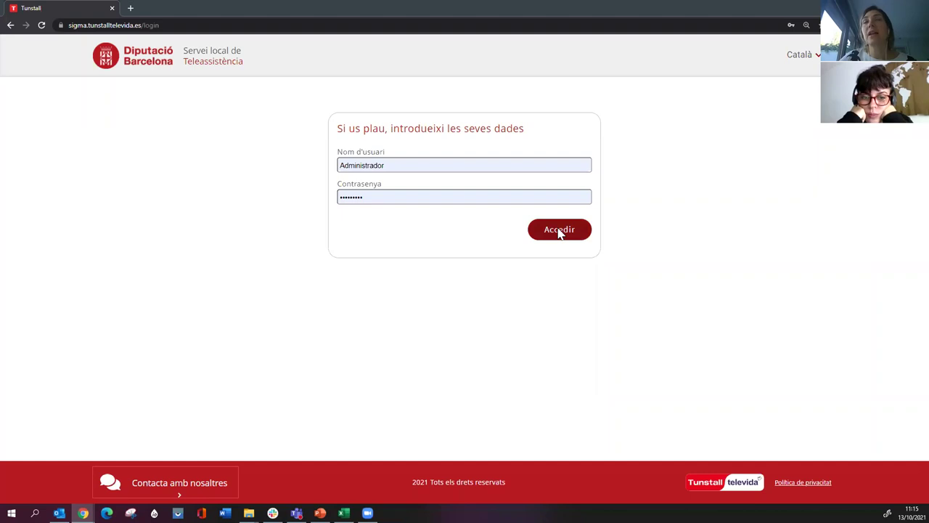
click(816, 61)
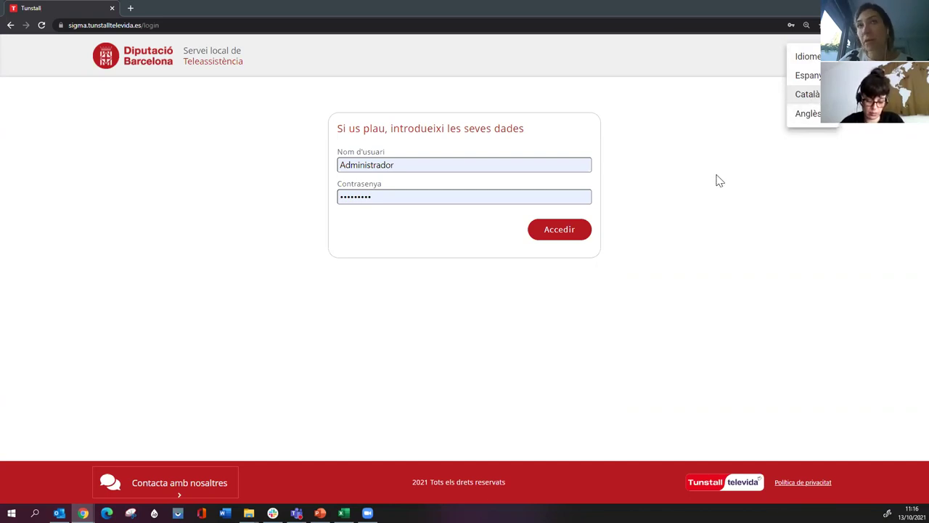
click(556, 239)
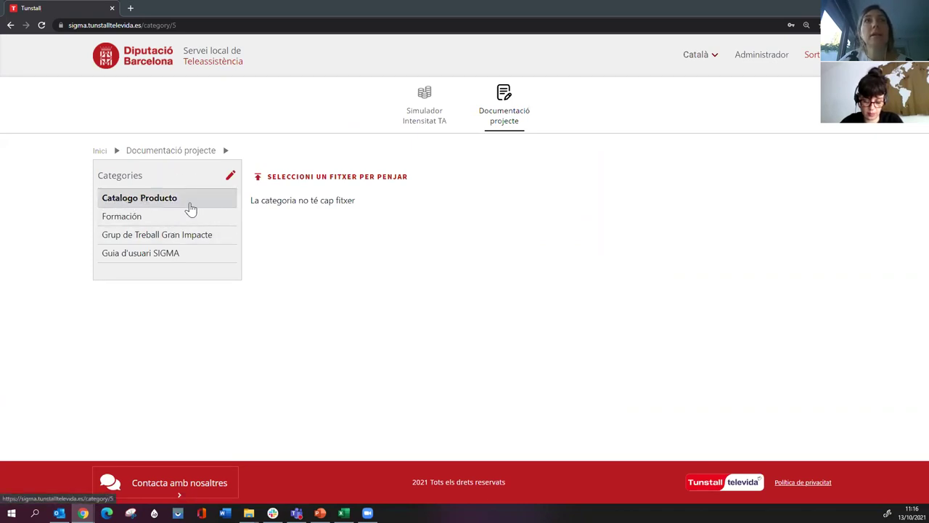
- Look through the files in the Formación, Grup de Treball Gran Impacte and Guia d'usuari SIGMA document categories
click(124, 218)
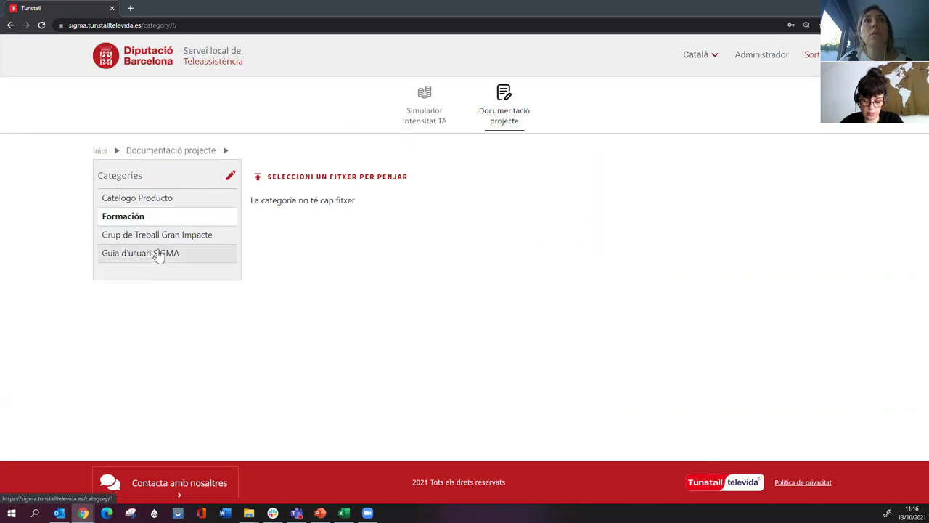
click(170, 243)
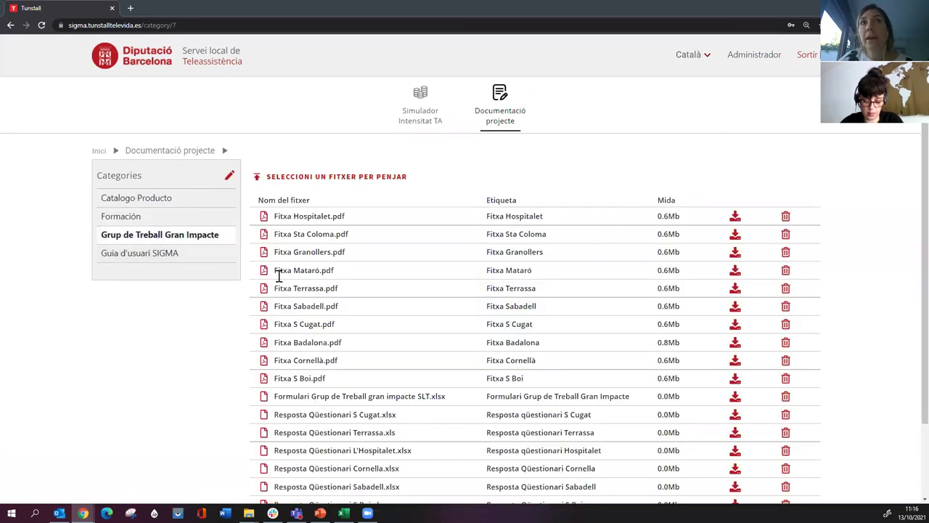
scroll(383, 330, down, 2)
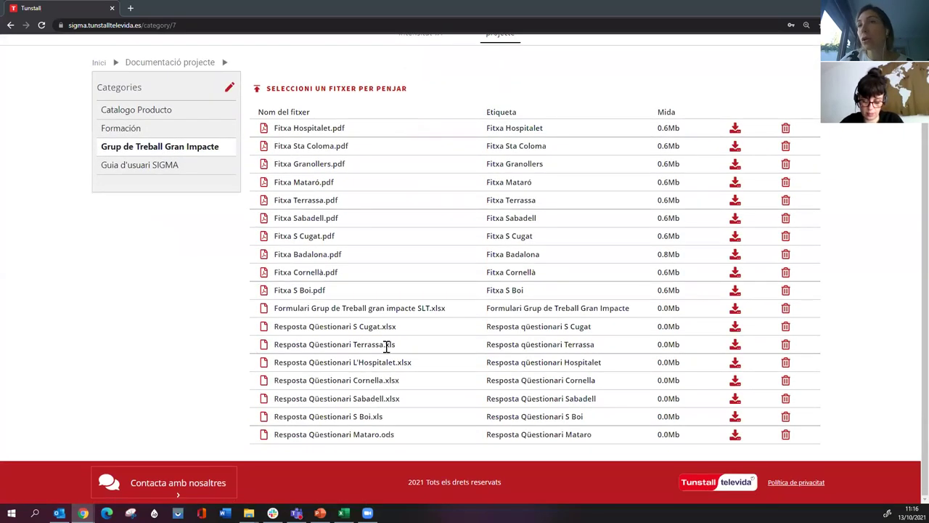
scroll(367, 359, up, 1)
click(145, 220)
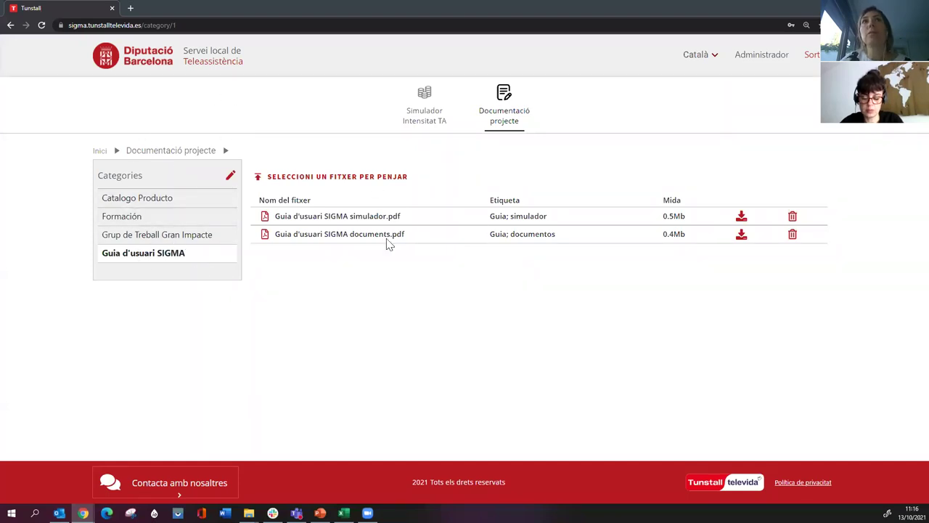
- Open Simulador Intensitat TA and set the user profile to "Amb dependència reconeguda"
click(426, 120)
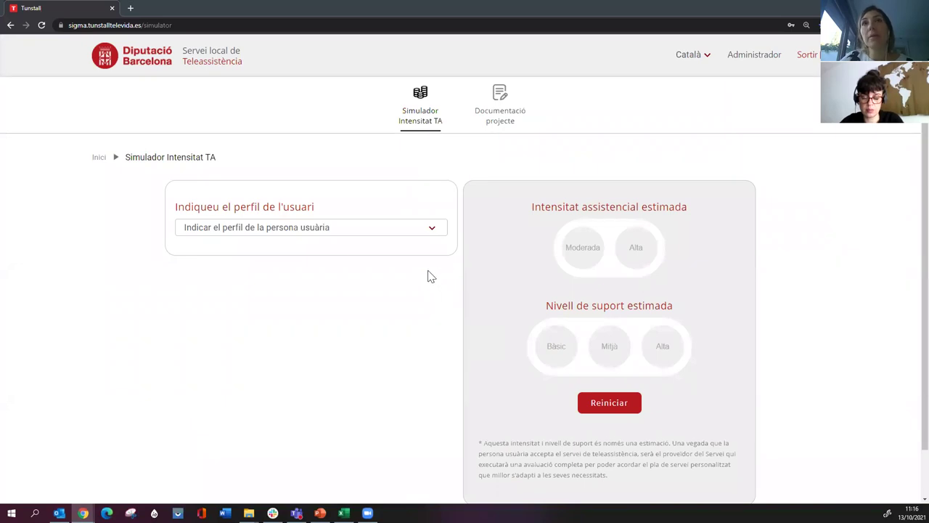
scroll(429, 280, down, 1)
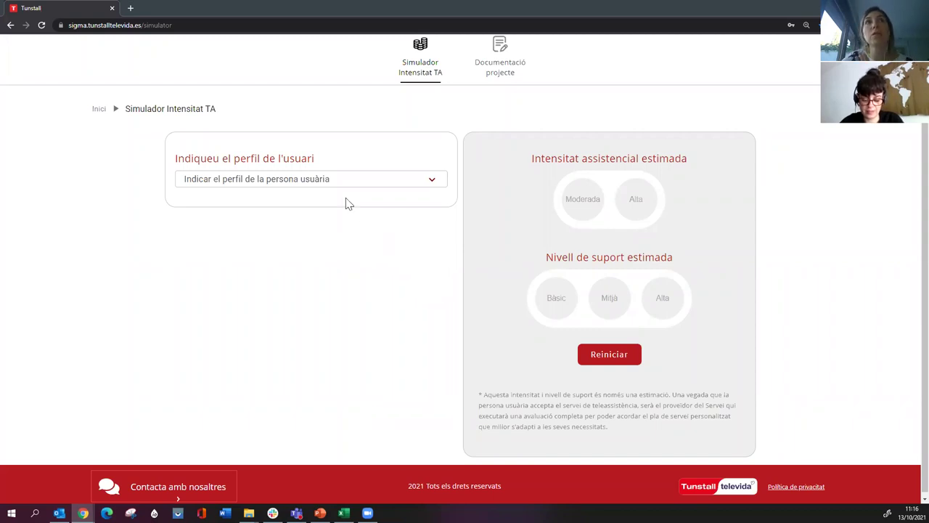
click(305, 184)
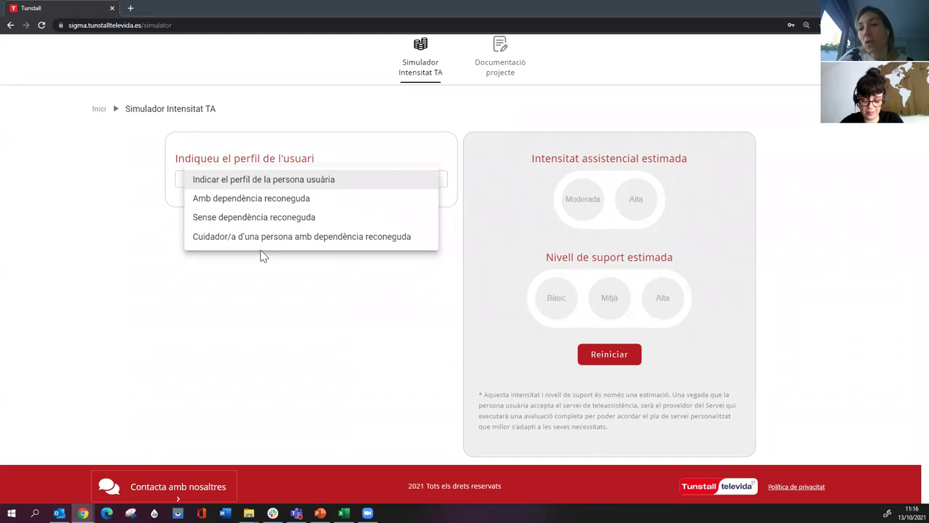
click(247, 202)
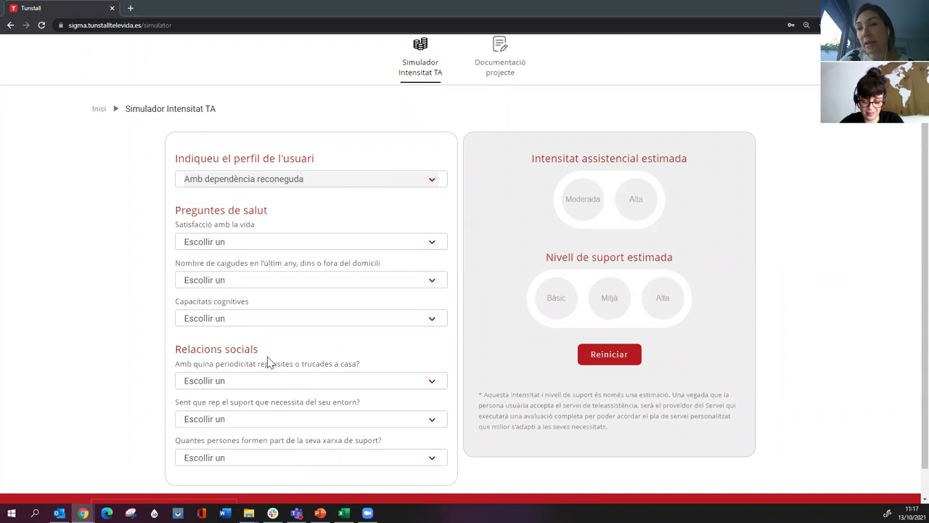
- Answer the health questions with "Bastant satisfet/a" for life satisfaction, "Una caiguda" for falls and "Conservades" for cognitive abilities
click(211, 244)
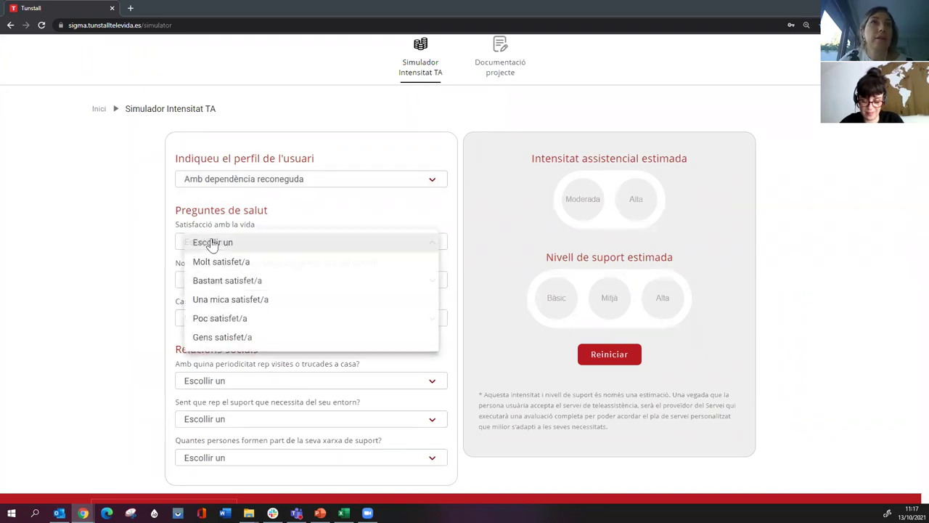
click(222, 283)
click(224, 280)
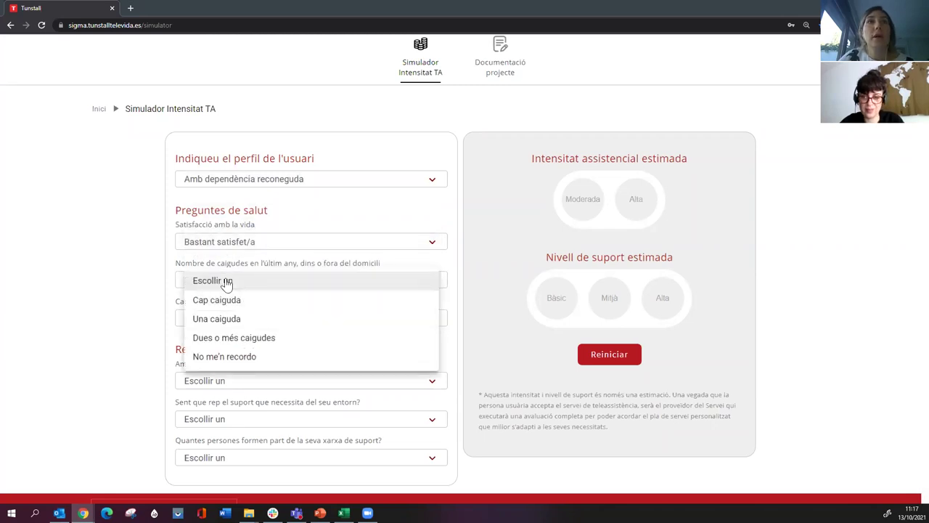
click(227, 321)
click(220, 320)
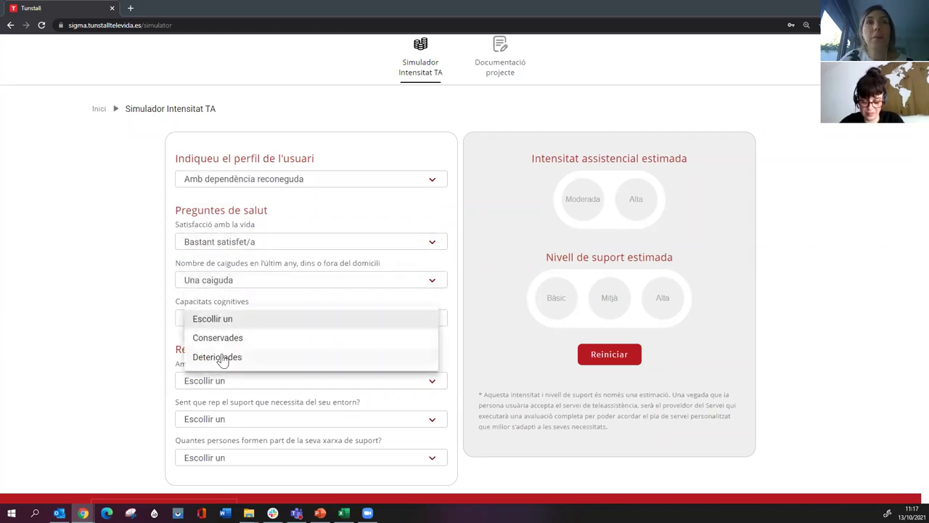
click(225, 344)
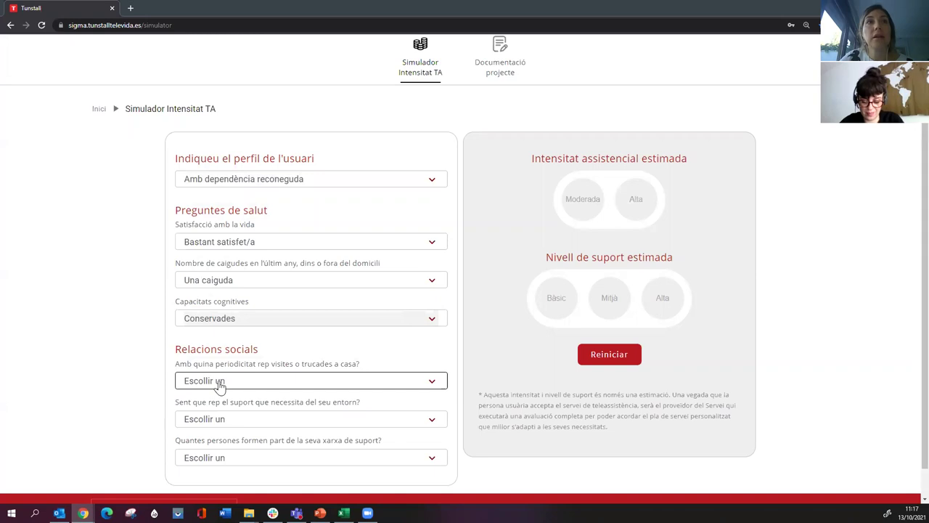
- Answer the social relations questions with "Setmanalment" for visits, "No tant com desitja" for support and "Entre 2 i 5 persones" for the support network
click(220, 383)
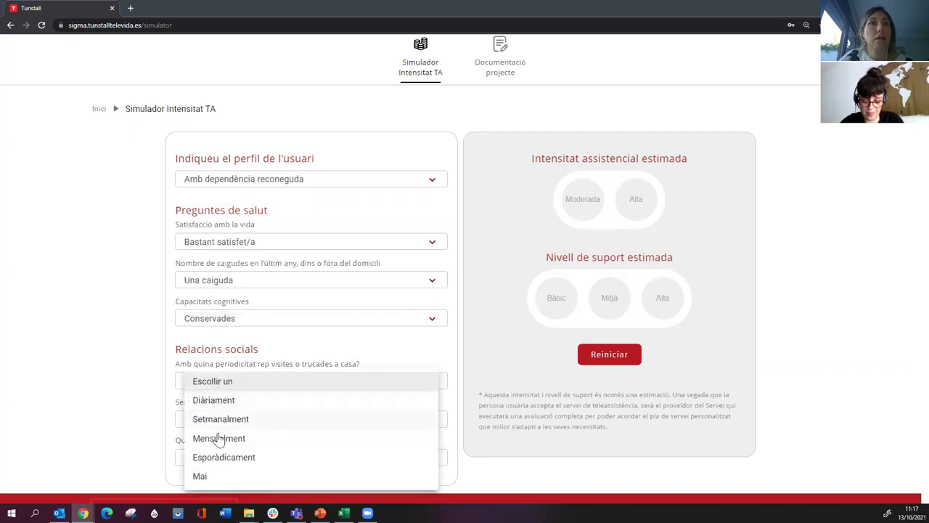
click(221, 420)
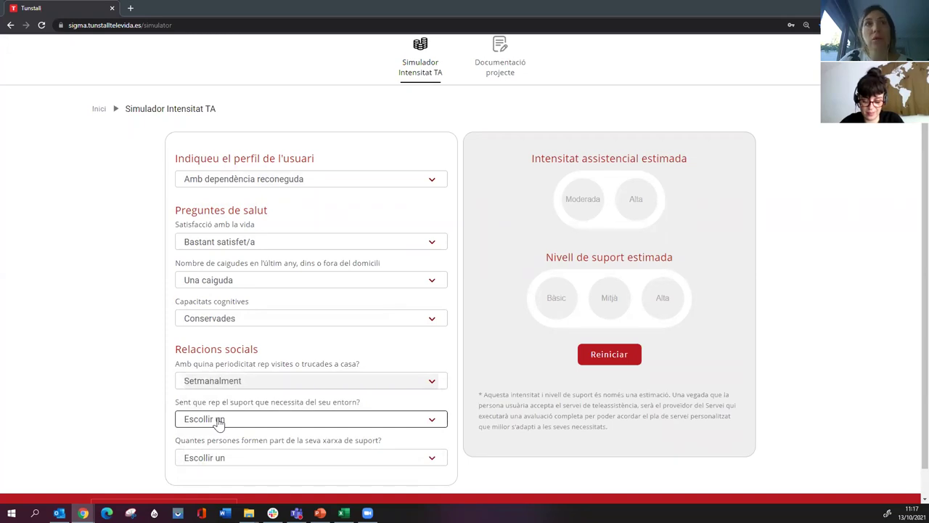
click(220, 421)
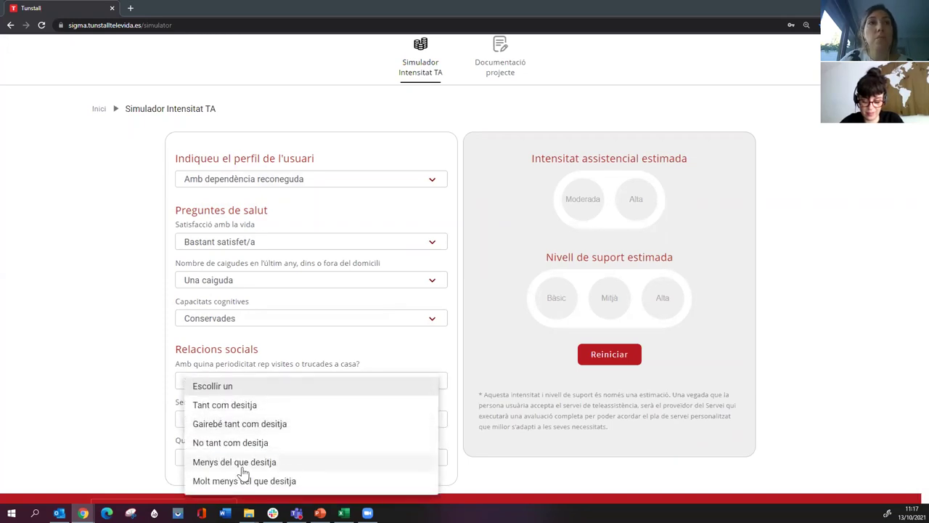
click(242, 442)
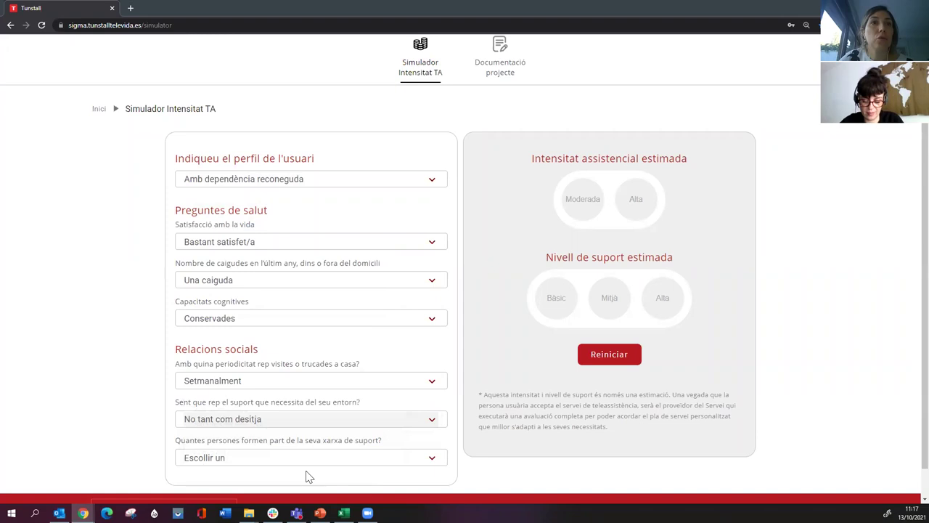
click(220, 461)
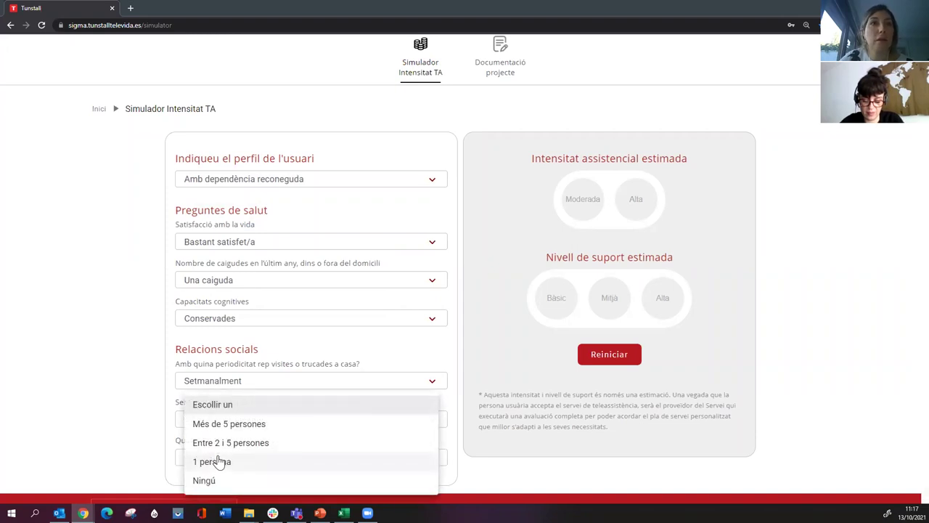
click(233, 444)
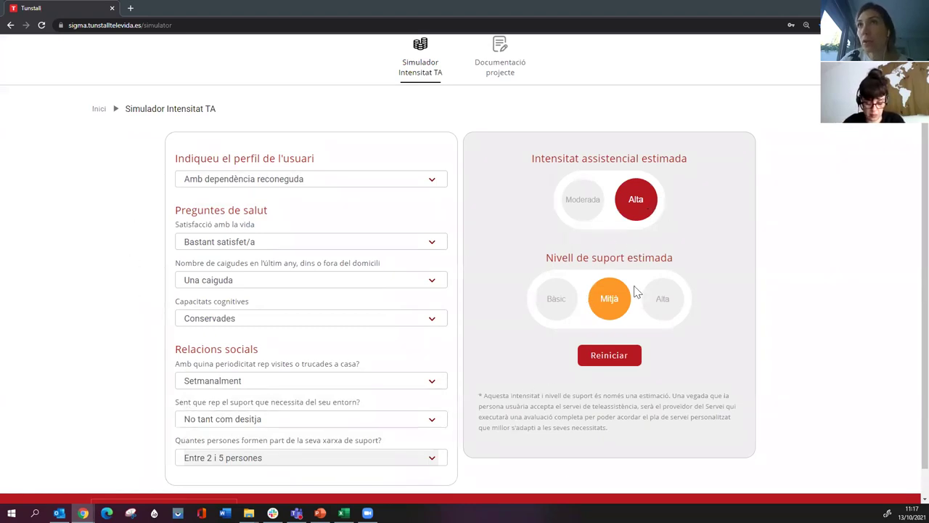
- Reset the simulator, and open the contact e-mail draft and close it without sending
click(617, 356)
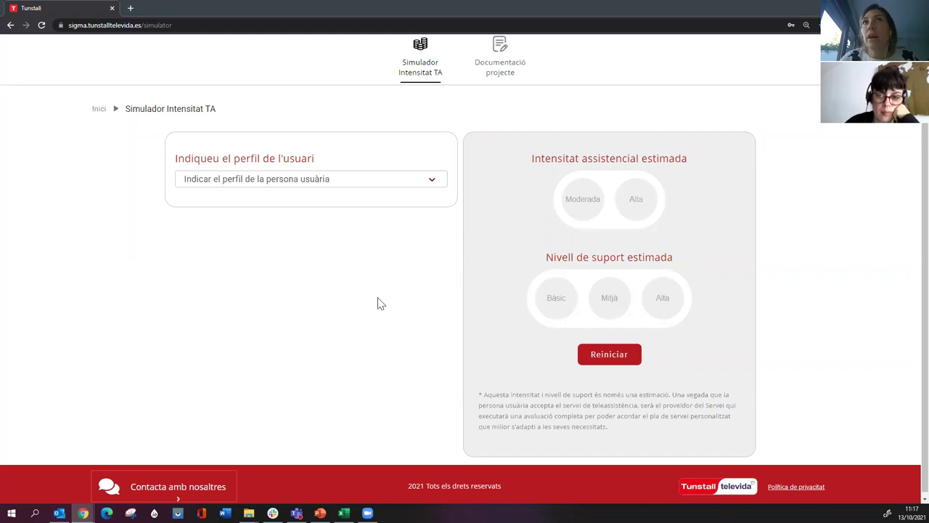
click(183, 494)
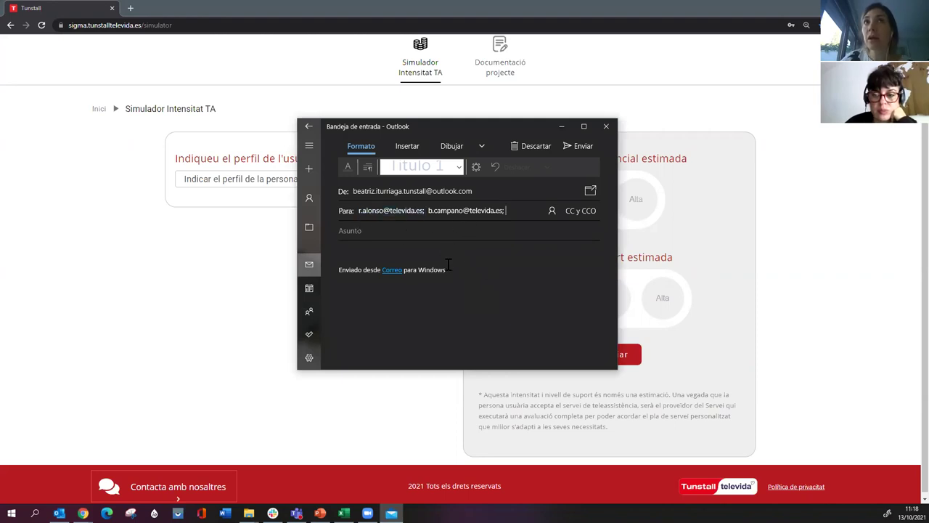
click(607, 127)
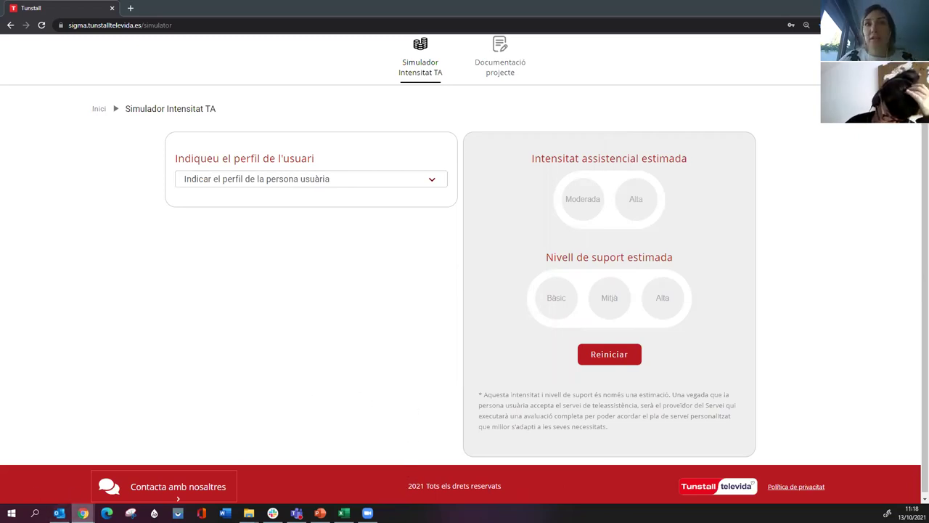
- Switch to the other Chrome window with the sandbox portal and reload its dashboard
mouse_move(84, 513)
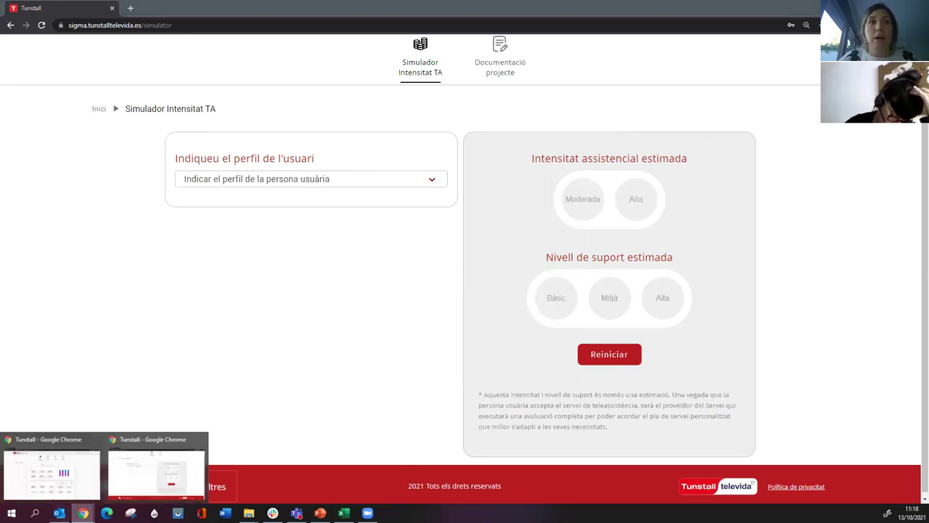
click(68, 480)
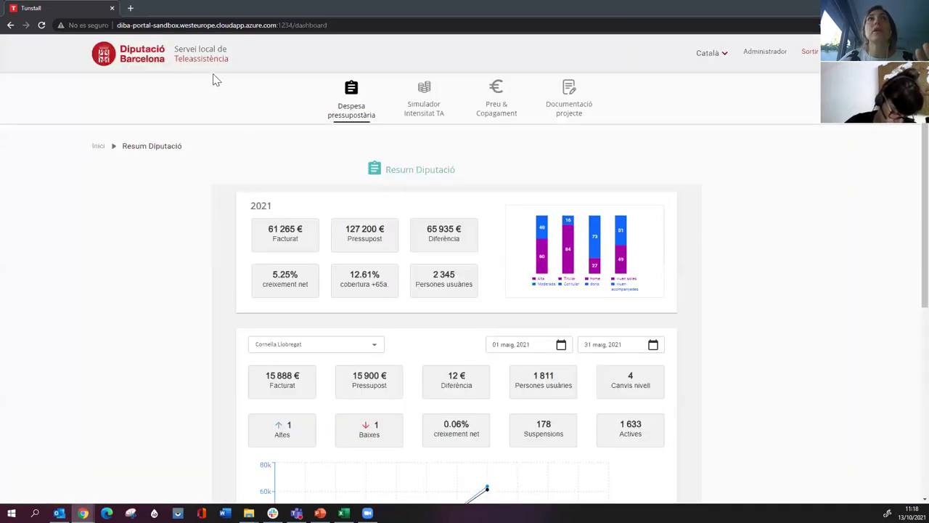
click(215, 27)
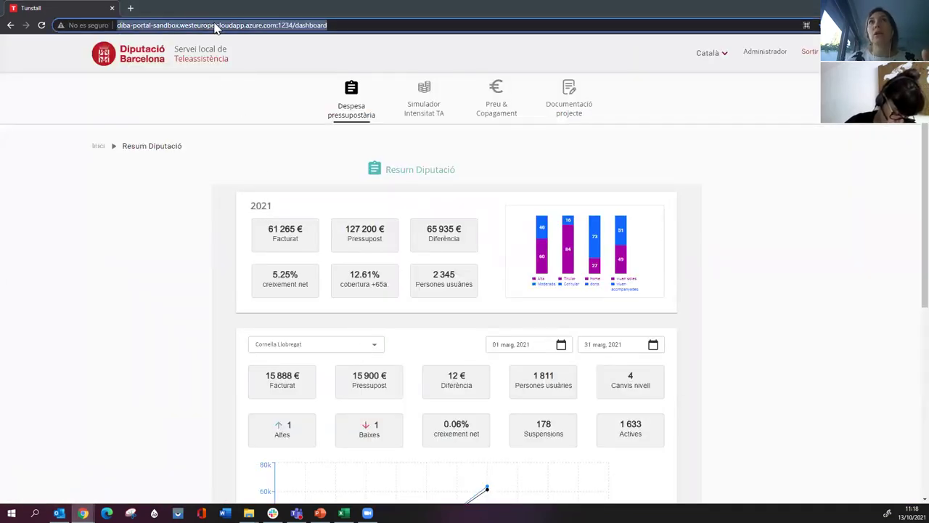
key(Return)
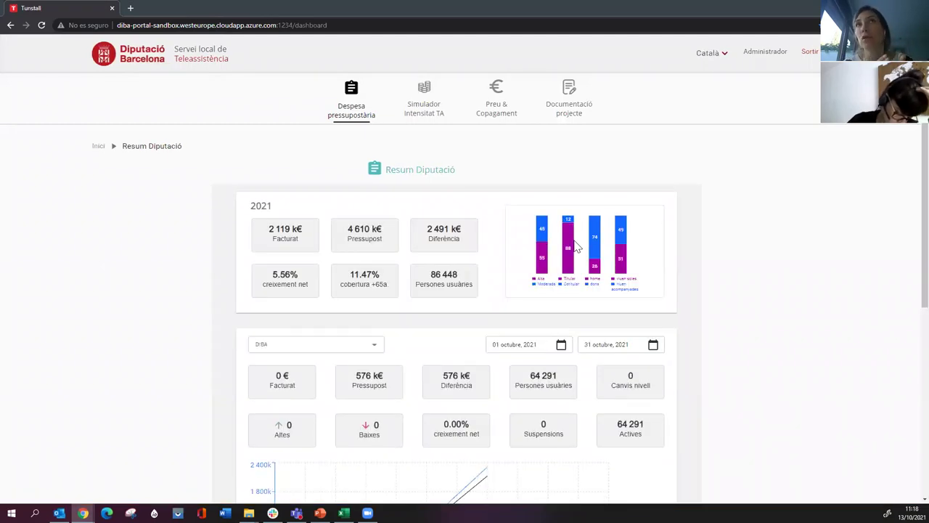
- Open the sandbox portal's Simulador Intensitat TA and set the user profile to "Amb dependència reconeguda"
click(424, 102)
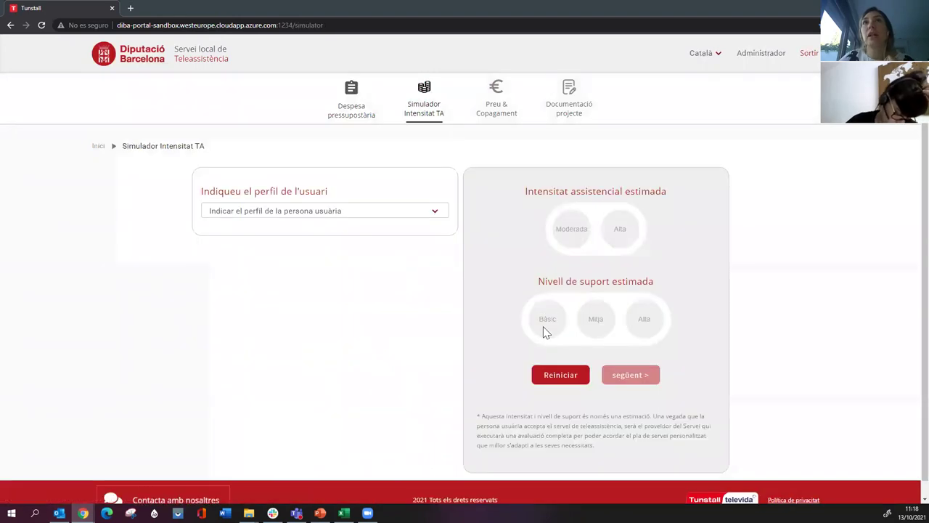
click(349, 215)
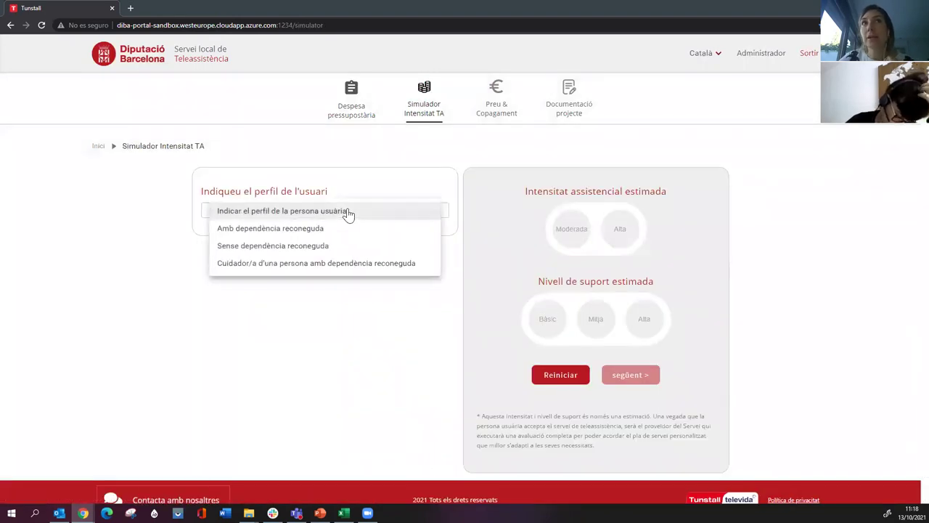
click(314, 229)
- Answer the health questions with "Bastant satisfet/a" for life satisfaction, "Una caiguda" for falls and "Conservades" for cognitive capacities
click(255, 270)
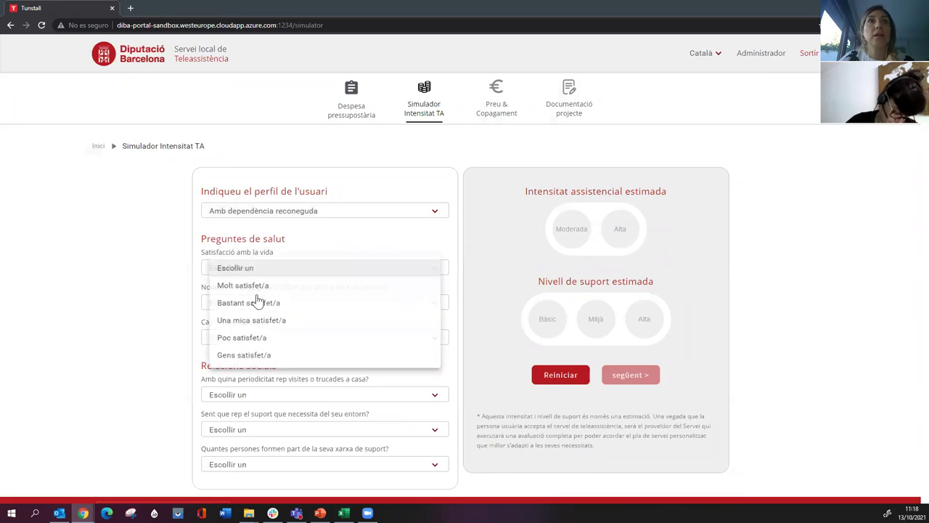
click(257, 303)
click(255, 303)
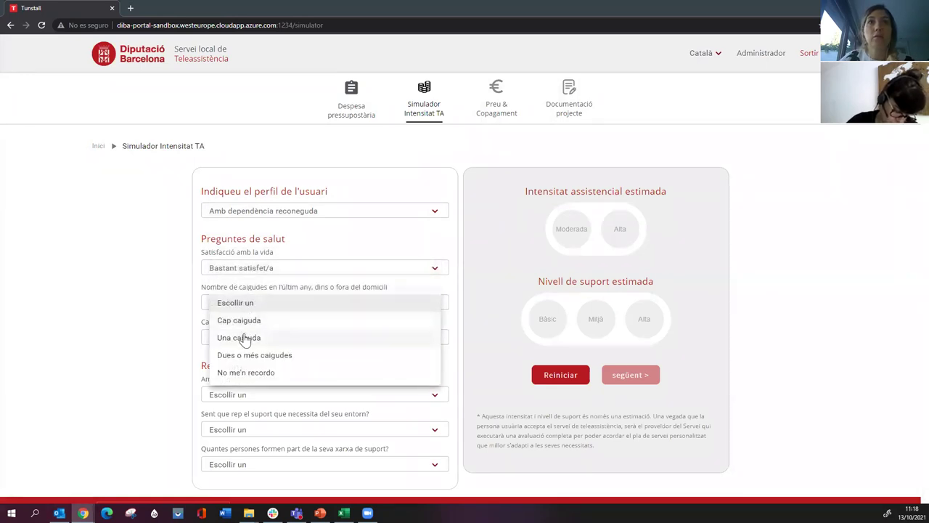
click(234, 338)
click(232, 337)
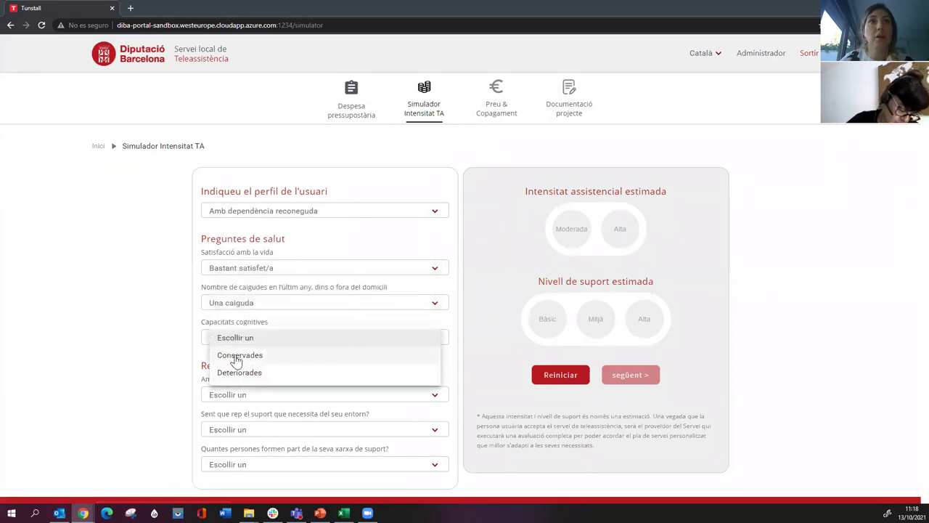
click(234, 356)
- Answer the social relations questions with "Diàriament" for visits, "Gairebé tant com desitja" for support and "Entre 2 i 5 persones" for the support network
click(235, 398)
click(244, 412)
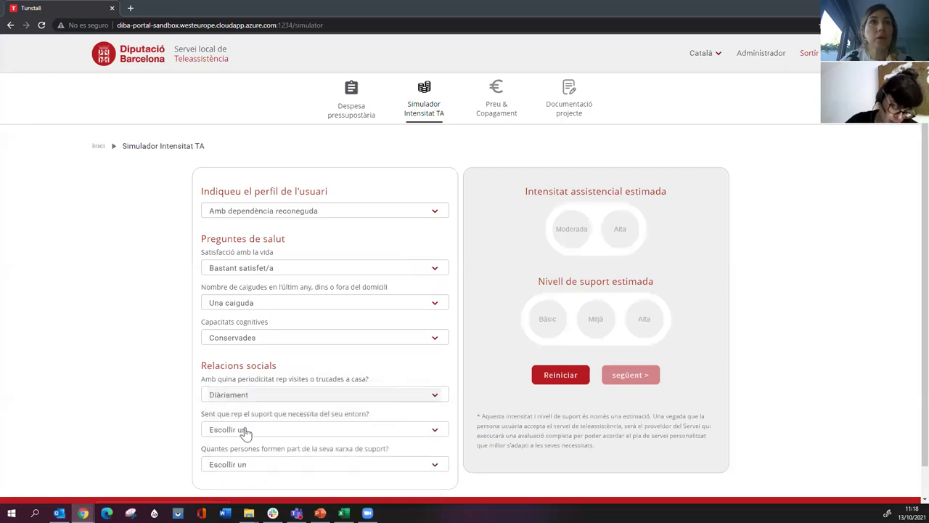
click(243, 430)
click(250, 430)
click(245, 464)
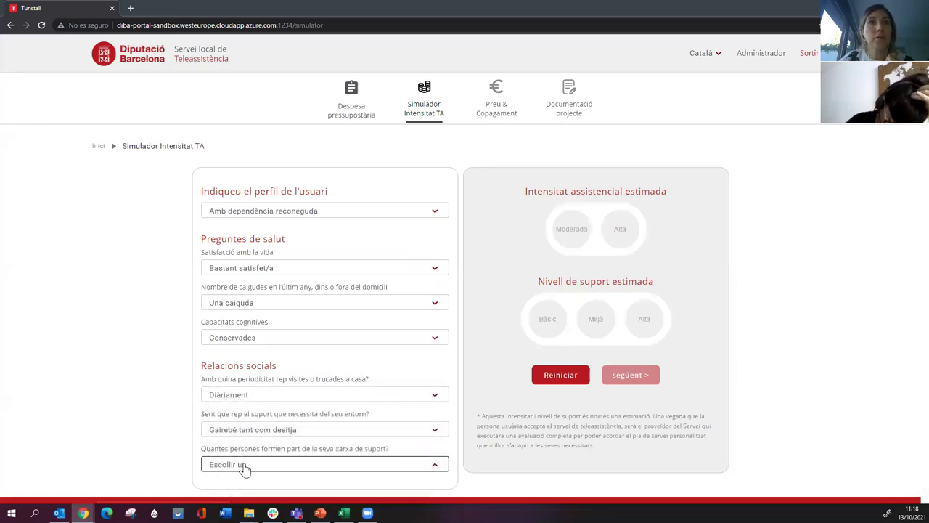
click(247, 447)
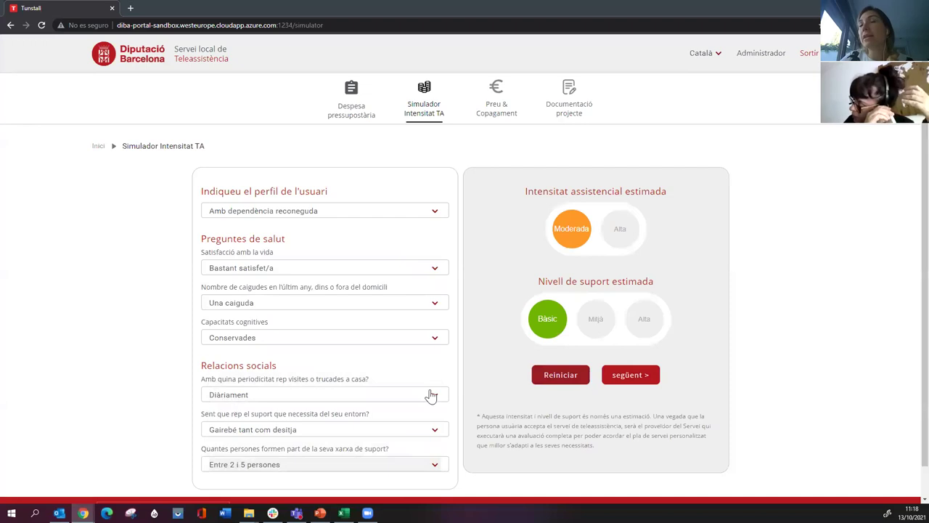
- Continue from the simulator to Preu & Copagament, keeping the intensity at "Moderada" and setting the user type to "Titular"
click(634, 377)
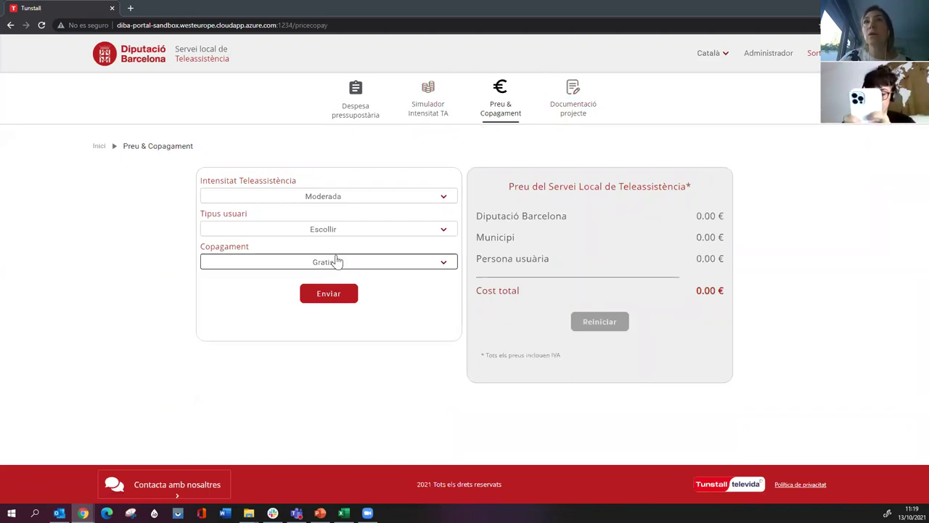
click(323, 202)
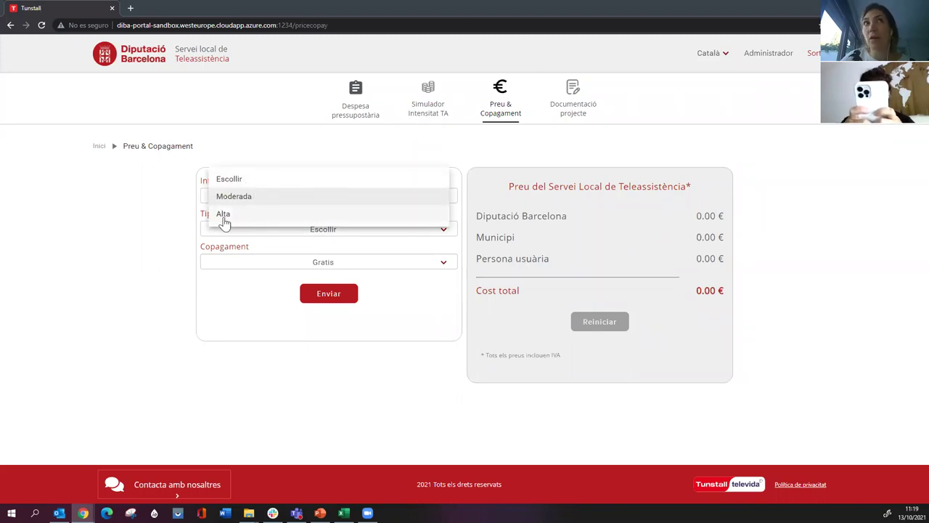
click(338, 196)
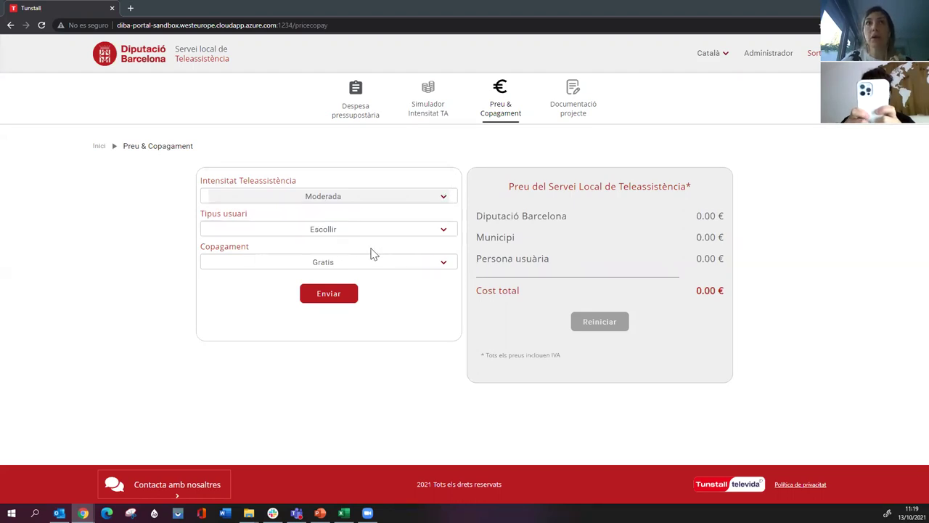
click(324, 233)
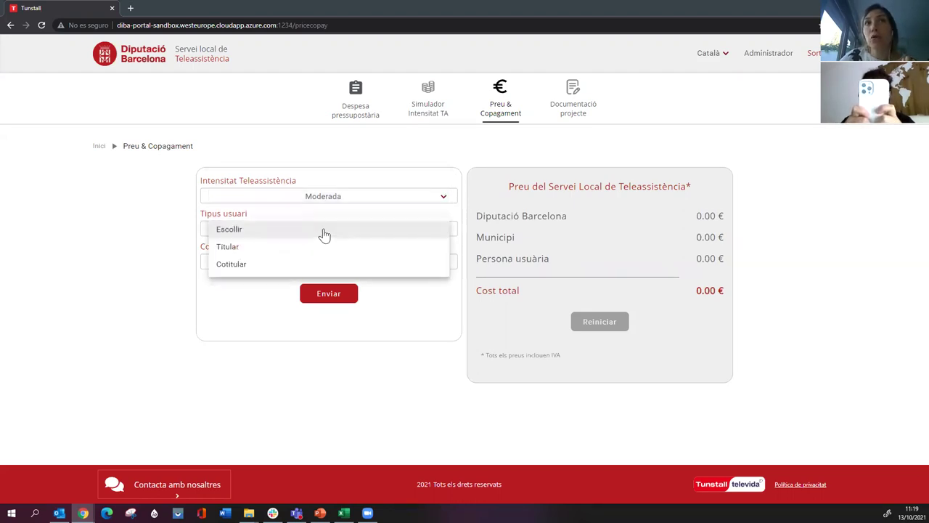
click(247, 249)
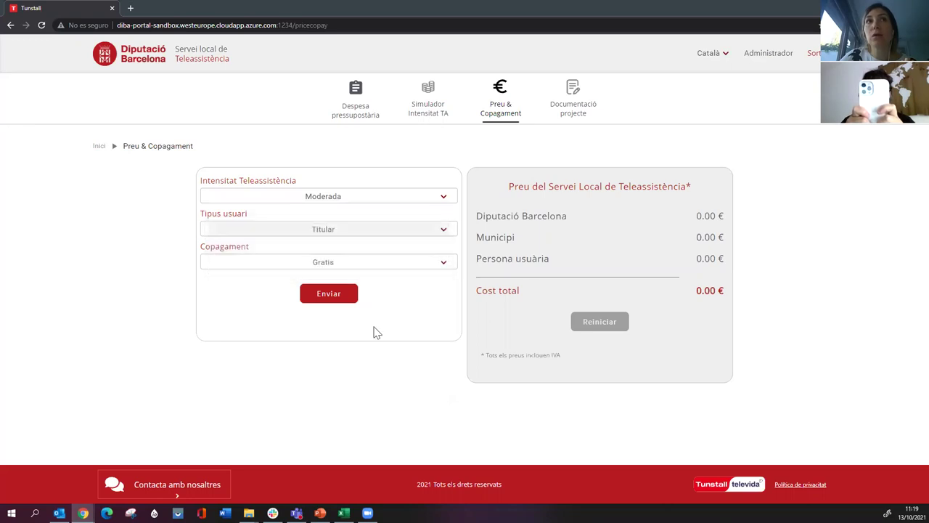
- Set the copayment to "Import fix" with an amount of 1 € and calculate the service price
click(338, 265)
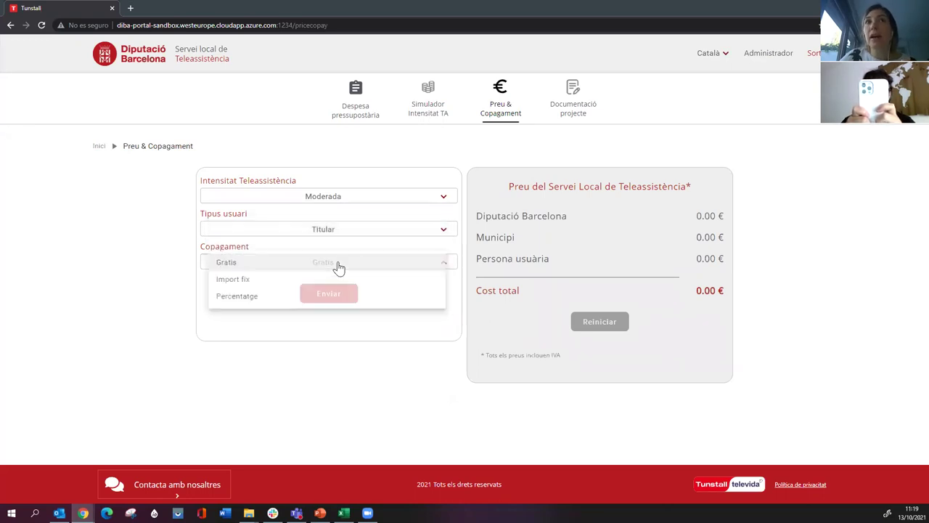
click(246, 280)
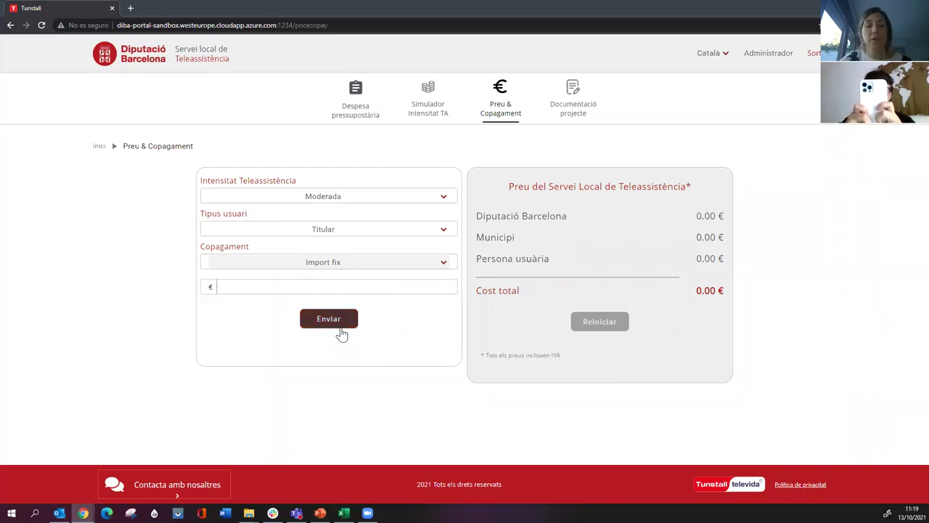
click(246, 286)
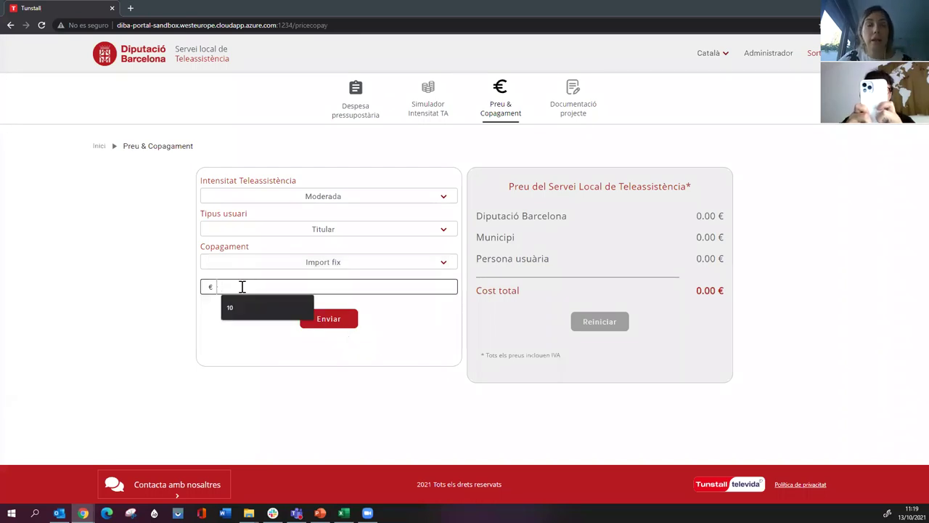
click(241, 310)
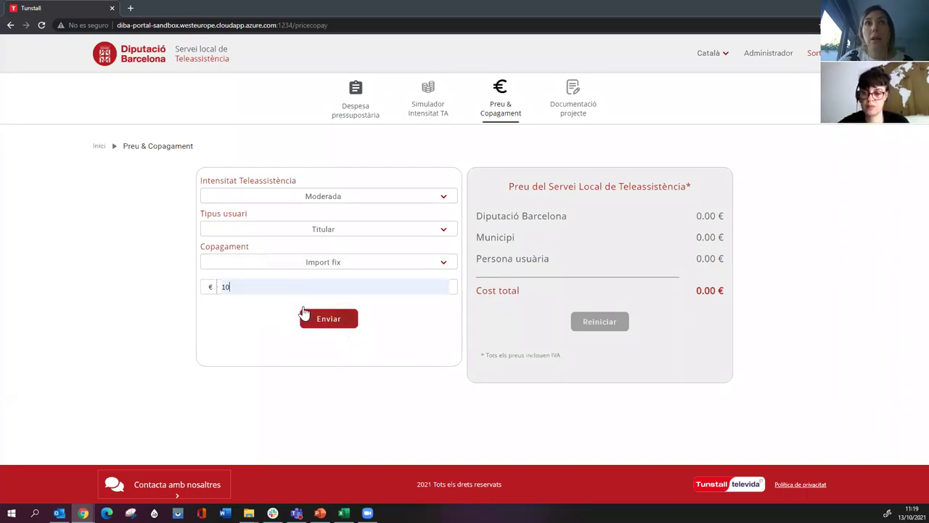
key(BackSpace)
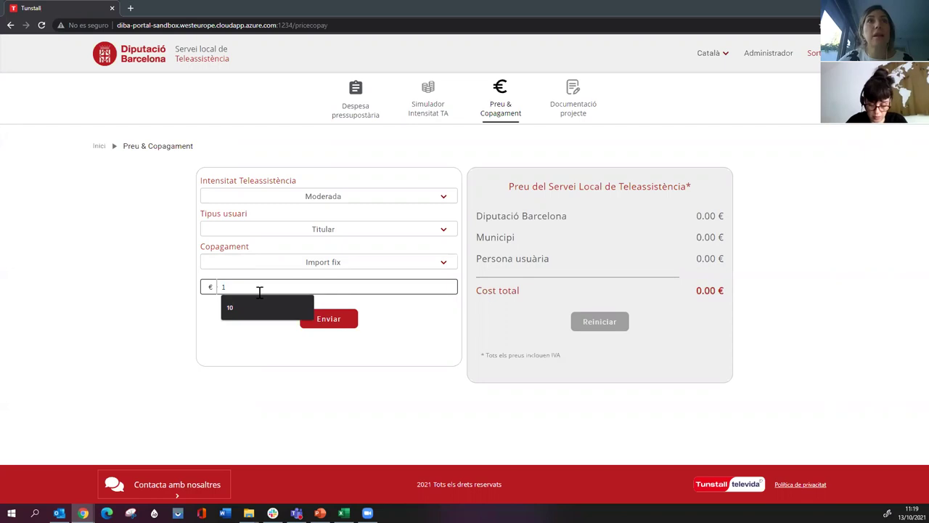
click(464, 335)
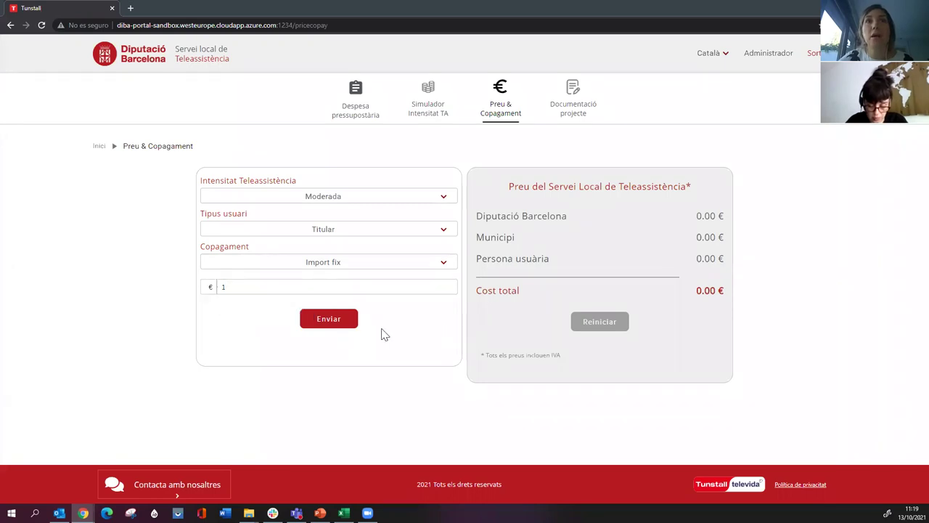
click(337, 324)
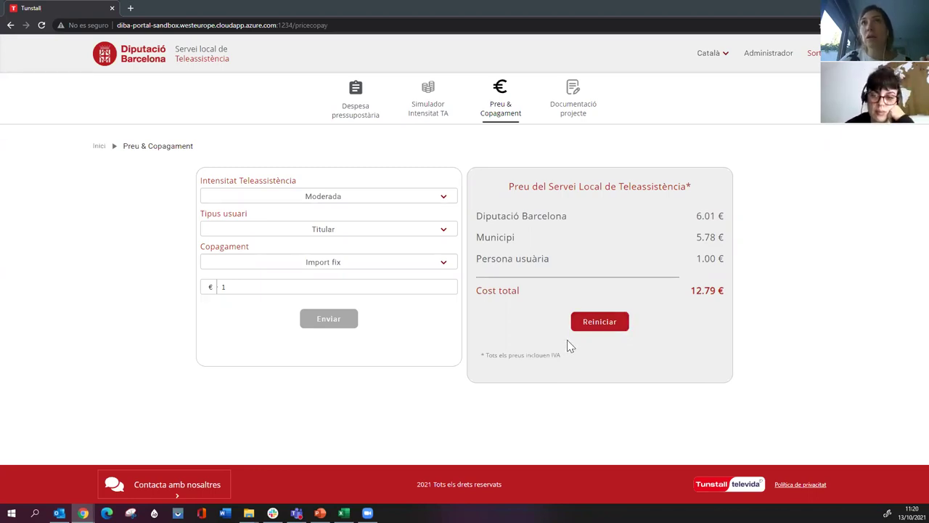
- Reopen Preu & Copagament with a blank form and set the intensity to "Alta" and the user type to "Cotitular"
click(428, 108)
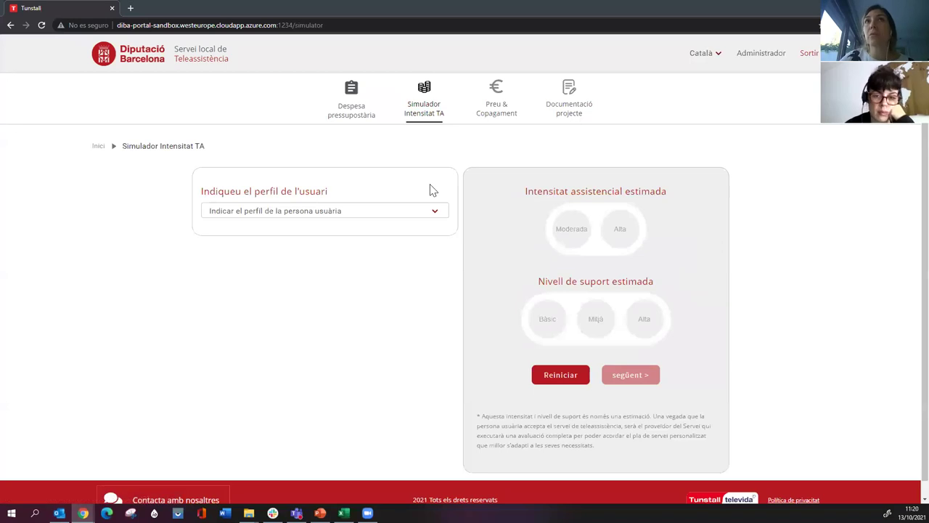
click(500, 109)
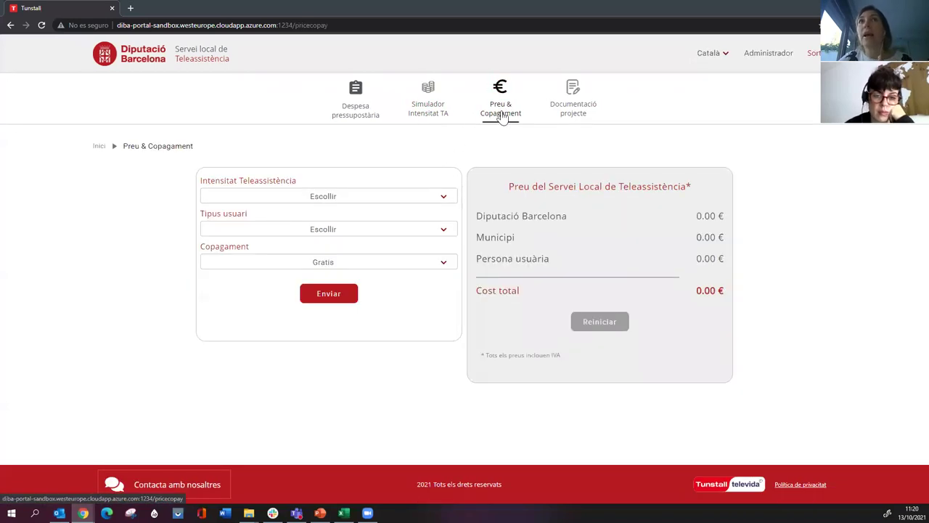
click(424, 196)
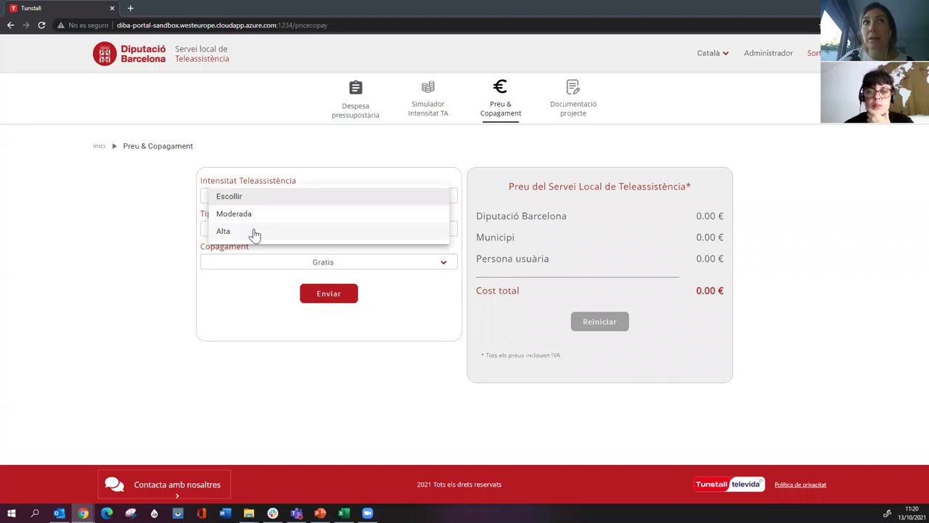
click(254, 232)
click(315, 229)
click(295, 264)
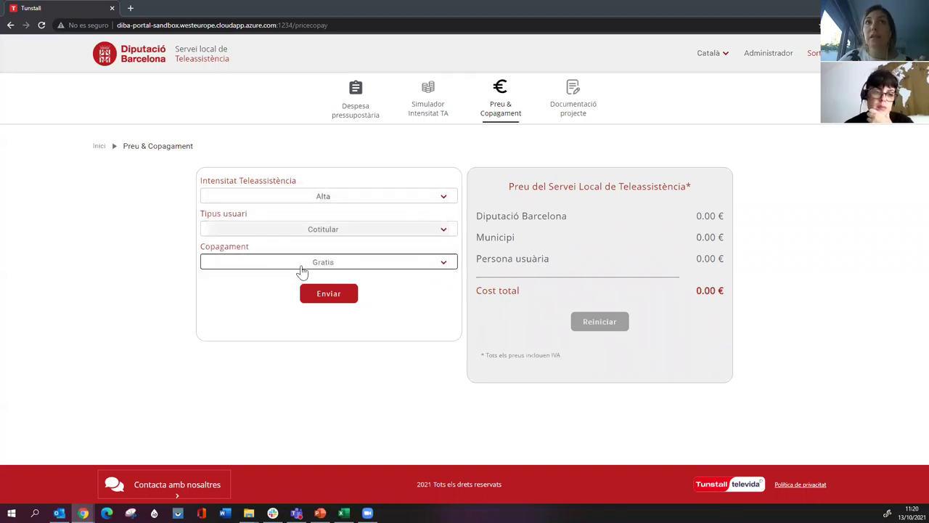
- Set the copayment to "Percentatge" with a value of 10 % and calculate the service price
click(304, 269)
click(244, 298)
click(256, 290)
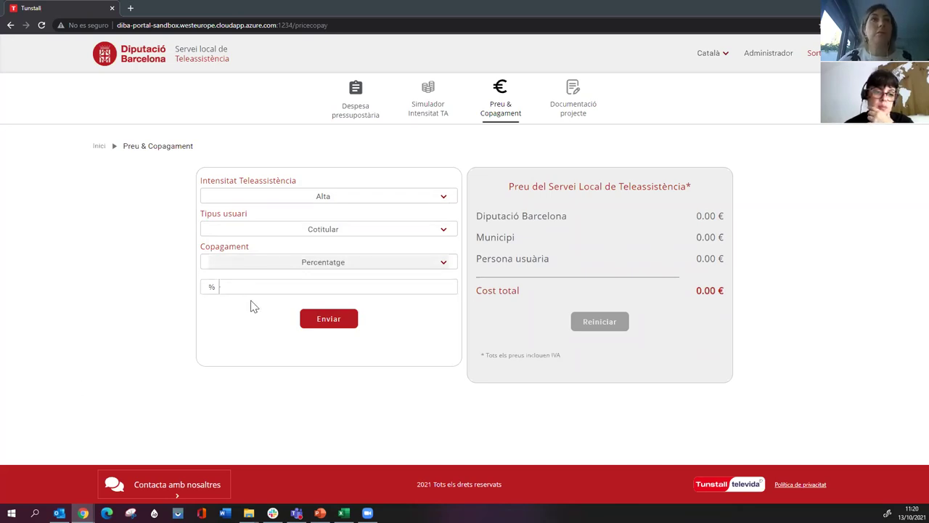
click(244, 286)
click(239, 308)
click(337, 322)
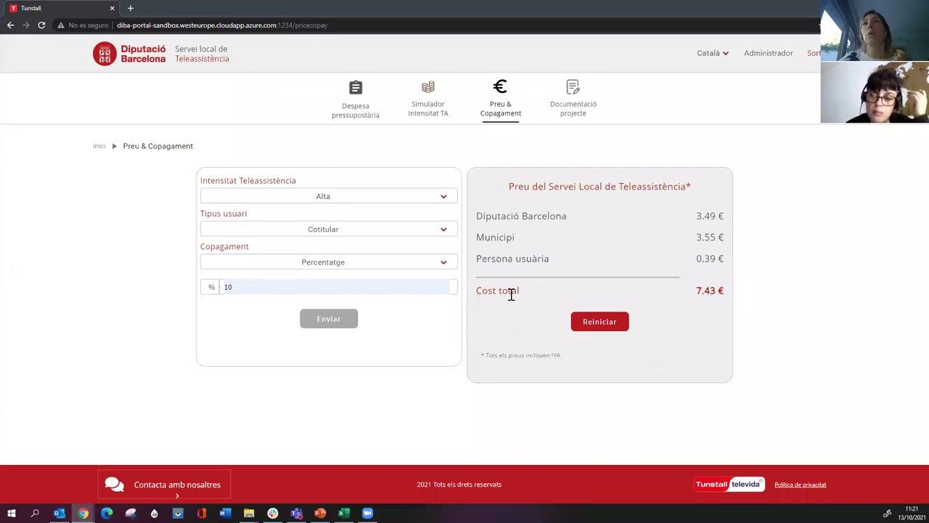
- Open the Despesa pressupostària summary and enlarge the page so the 2021 budget figures are easier to read
click(357, 123)
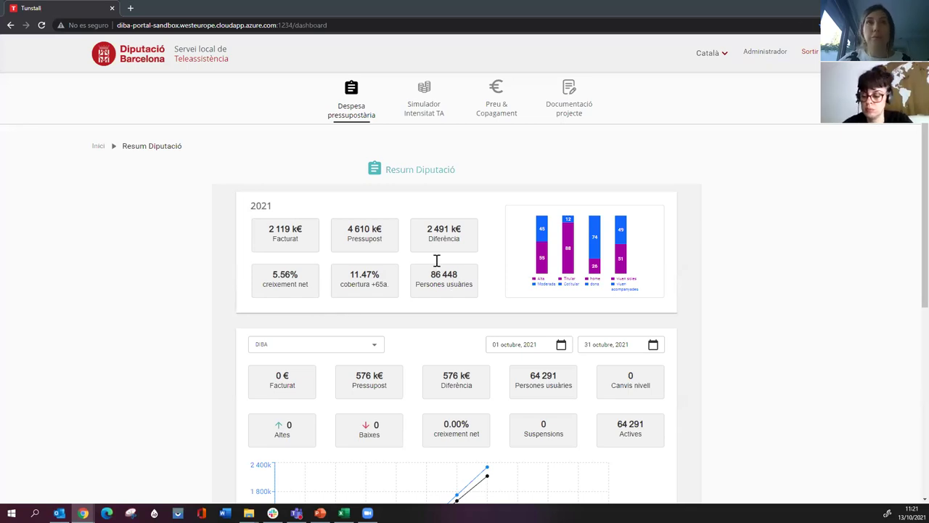
key(ctrl+plus)
key(ctrl+plus)
key(ctrl+plus)
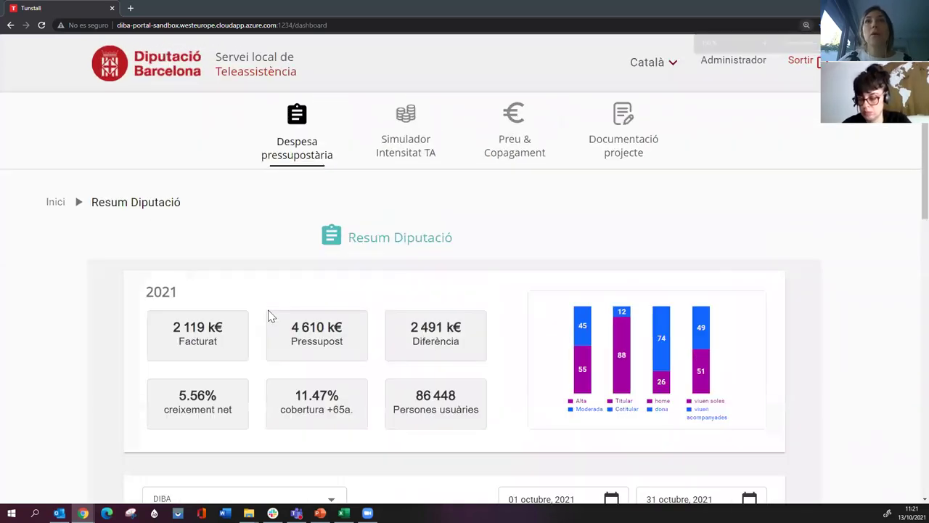